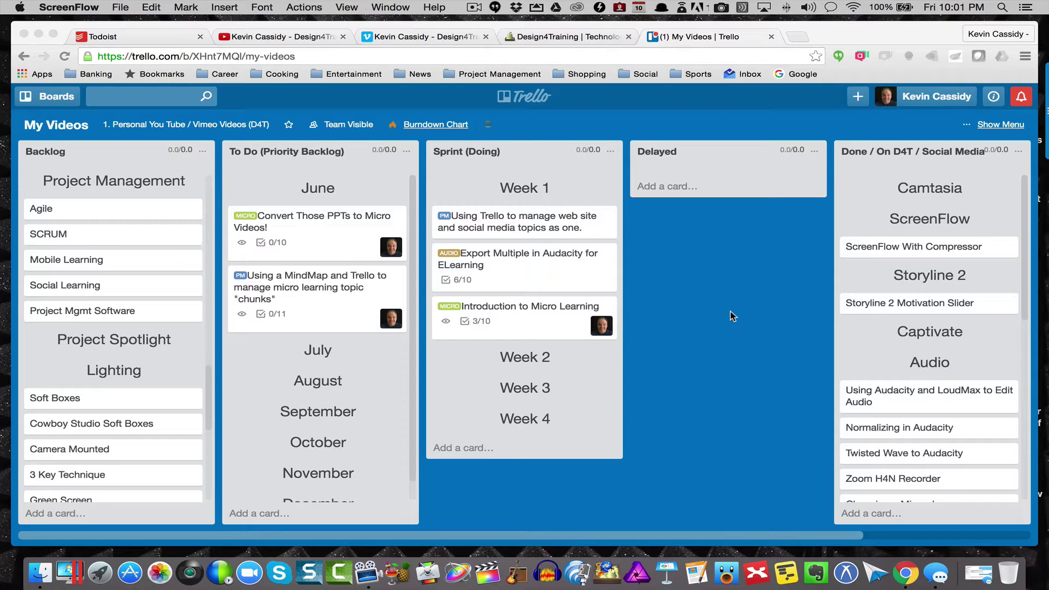
Look over the Trello.com post on the Design4Training blog, then go back to the My Videos board
click(566, 39)
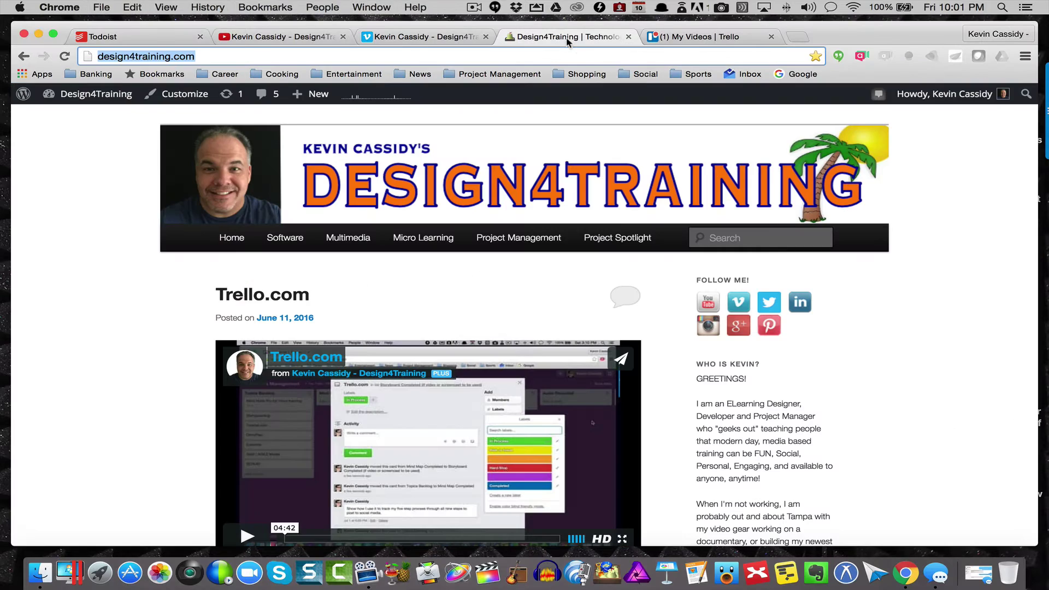
mouse_move(331, 246)
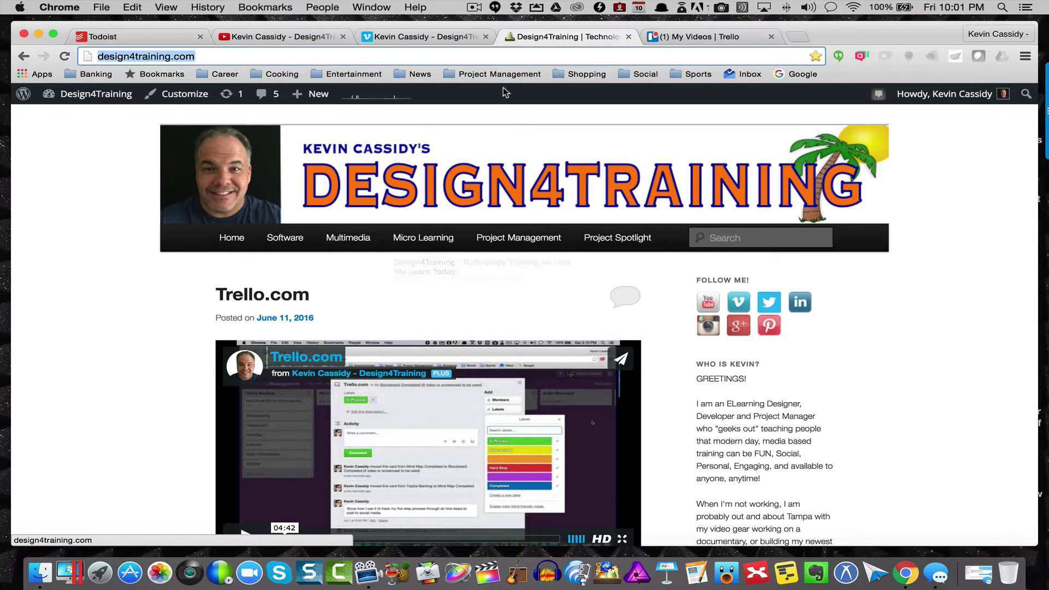
click(694, 38)
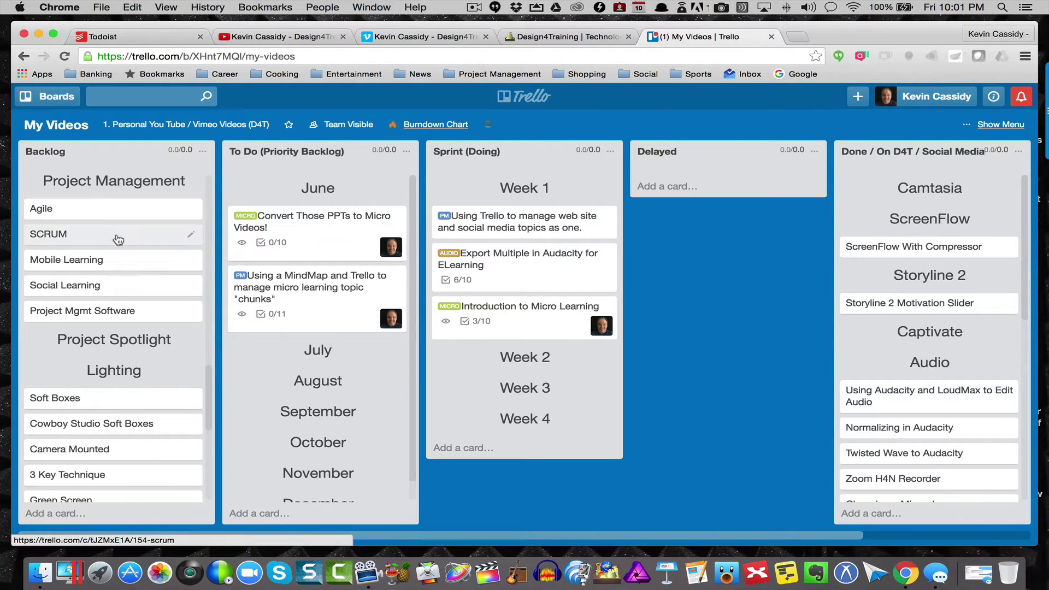
scroll(119, 261, down, 5)
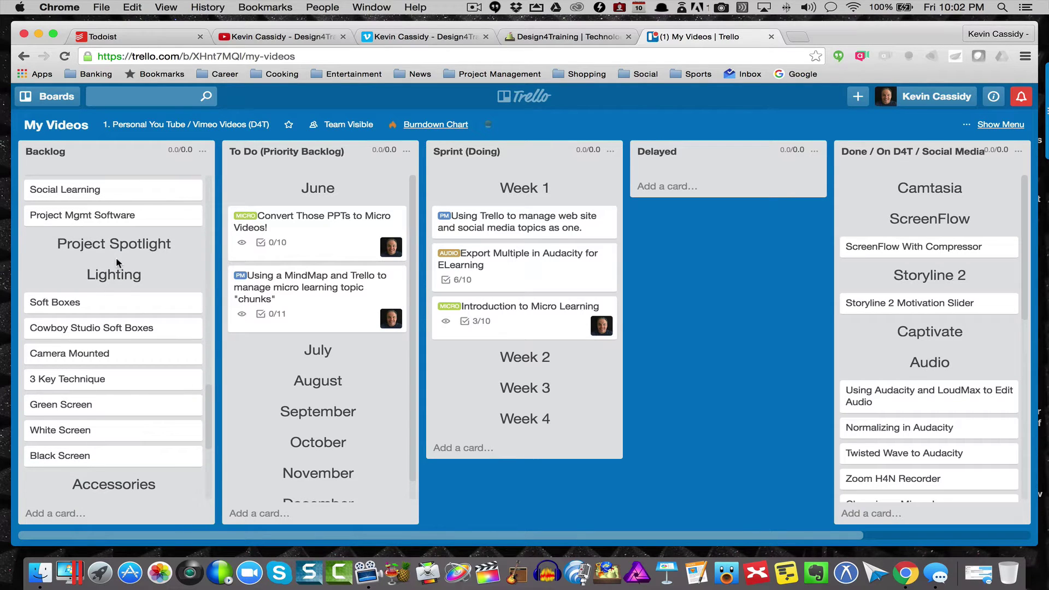
scroll(116, 262, down, 2)
scroll(116, 263, up, 5)
scroll(117, 263, down, 15)
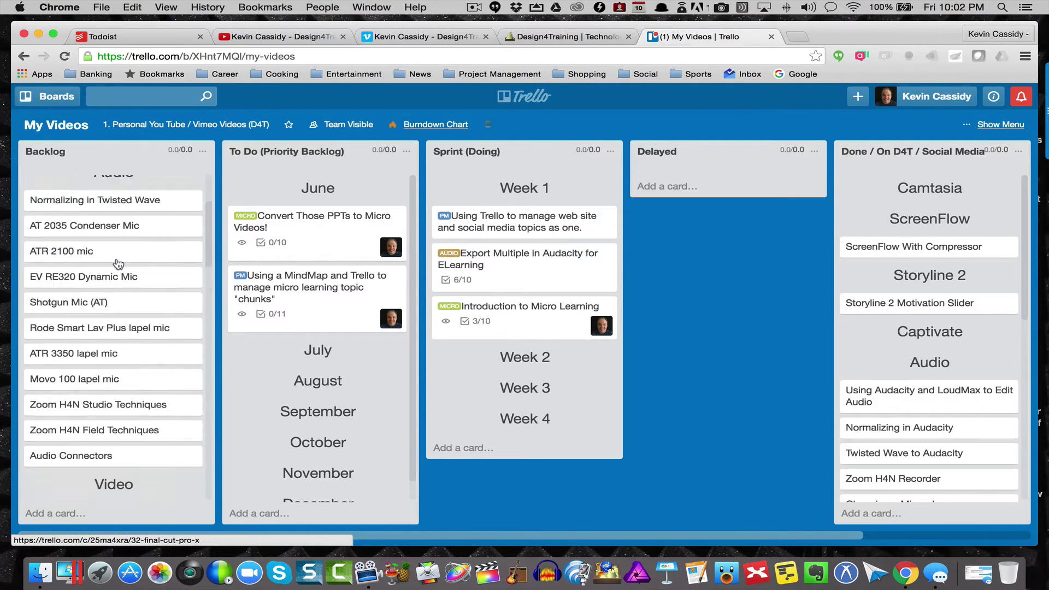
scroll(118, 264, up, 5)
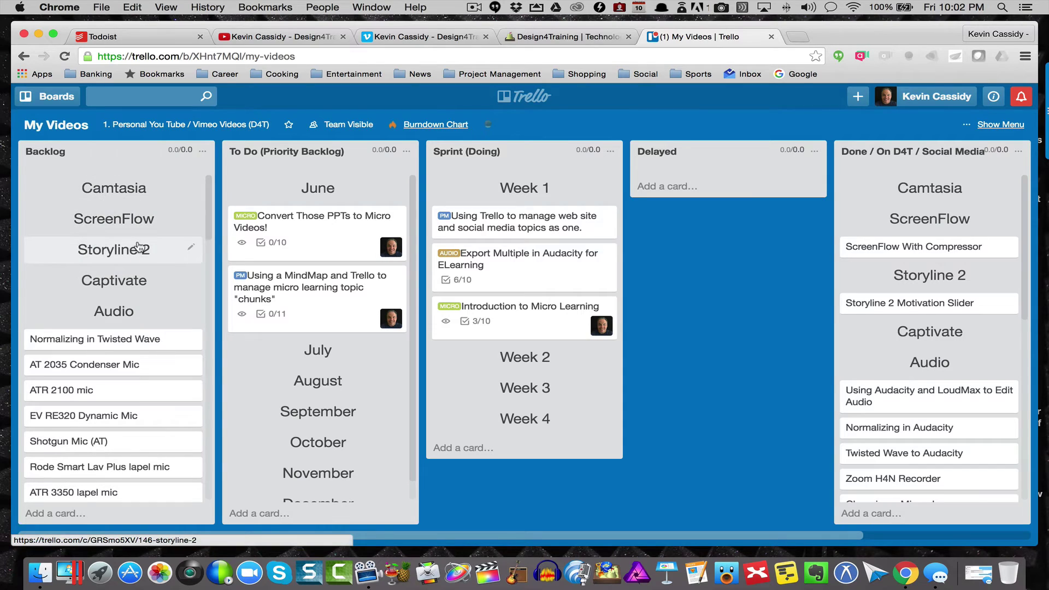
scroll(139, 247, right, 1)
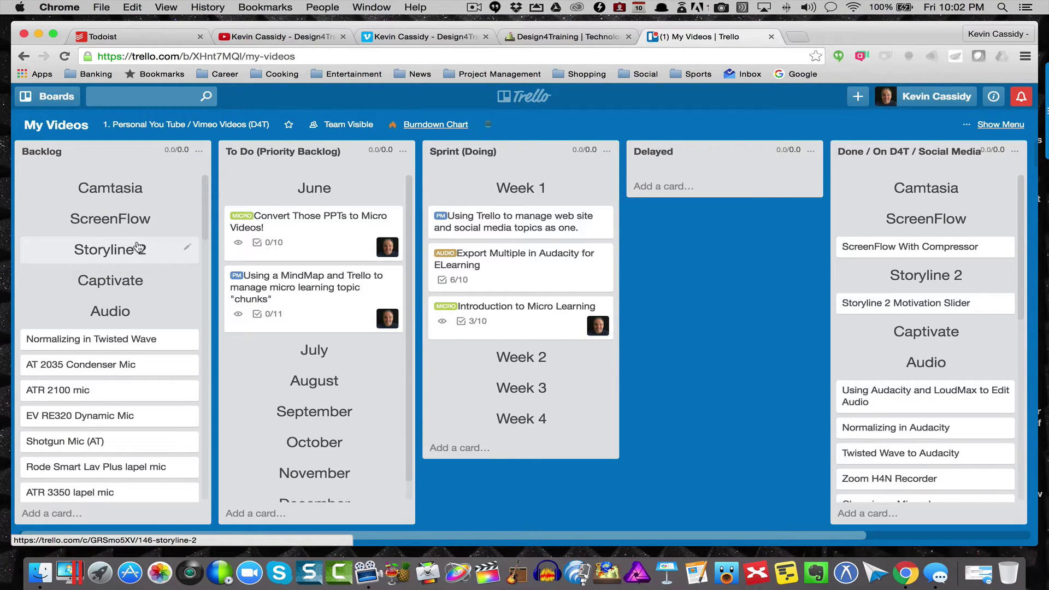
scroll(139, 247, down, 1)
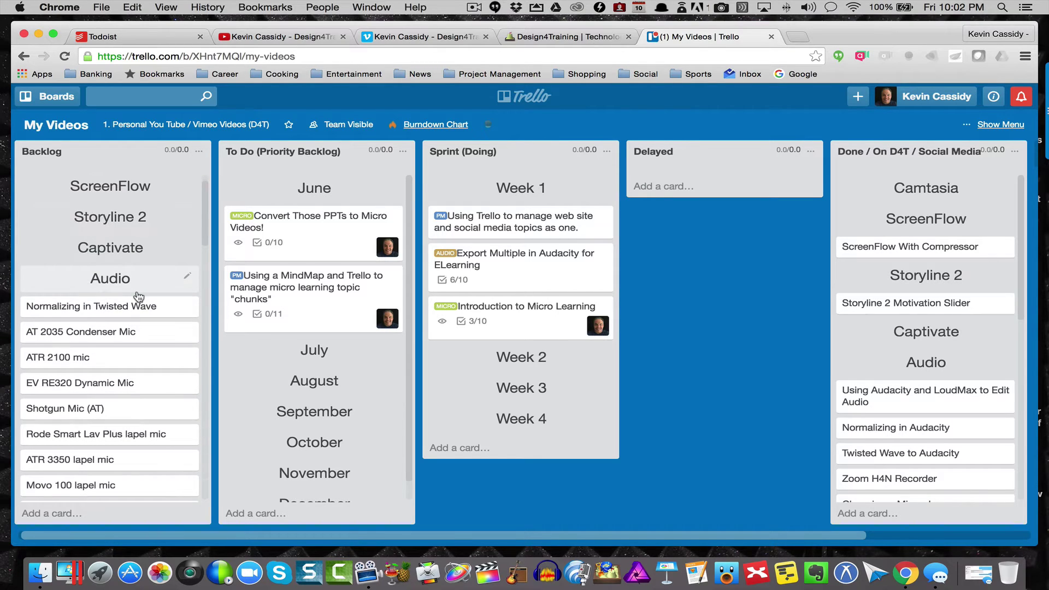
scroll(140, 317, down, 1)
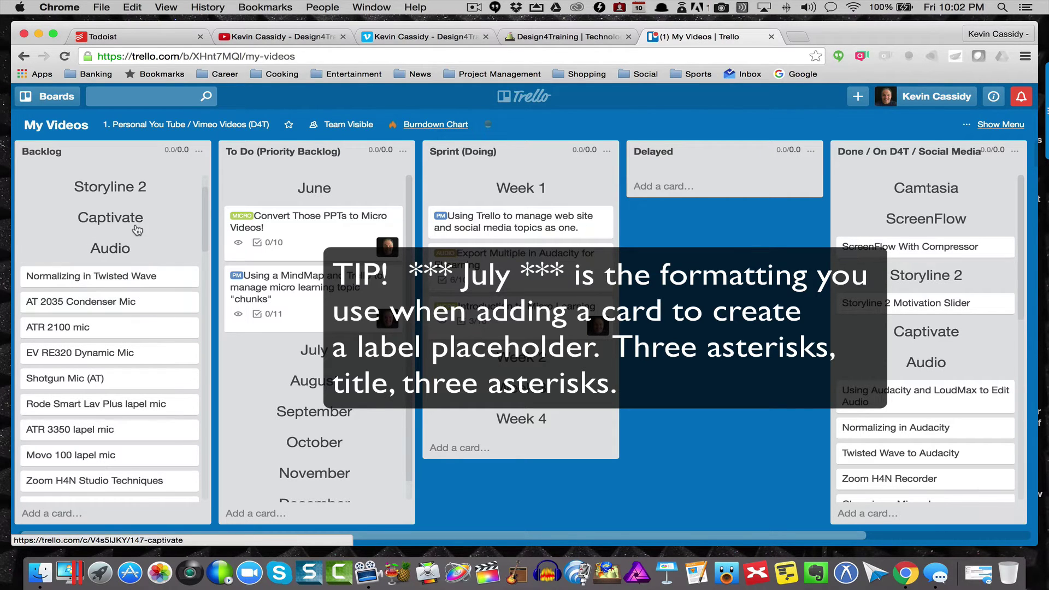
scroll(153, 262, up, 3)
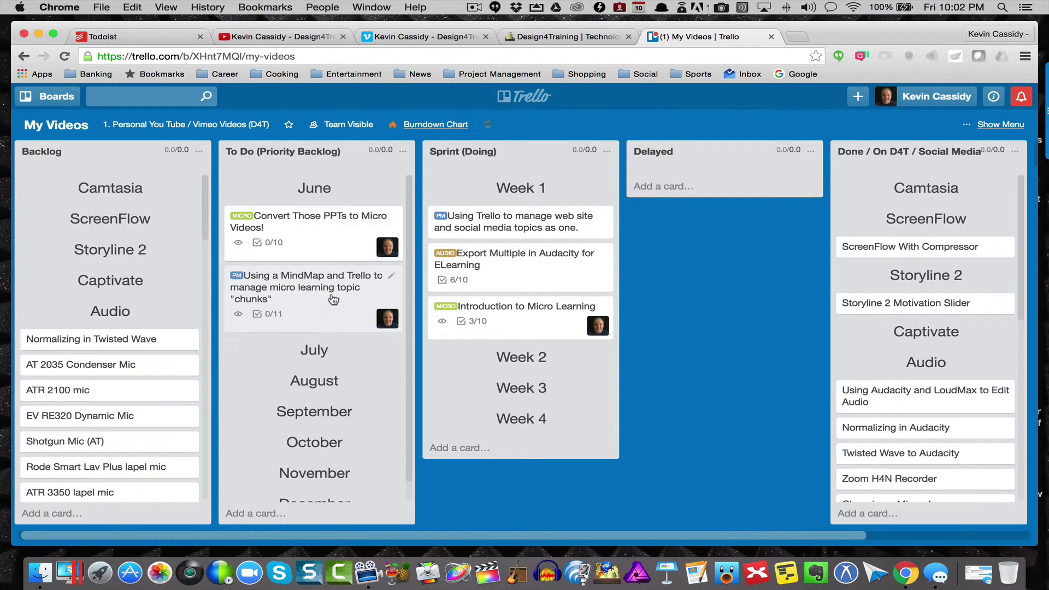
Scroll down and back up through the To Do list to review its cards
scroll(330, 314, down, 2)
scroll(330, 313, up, 2)
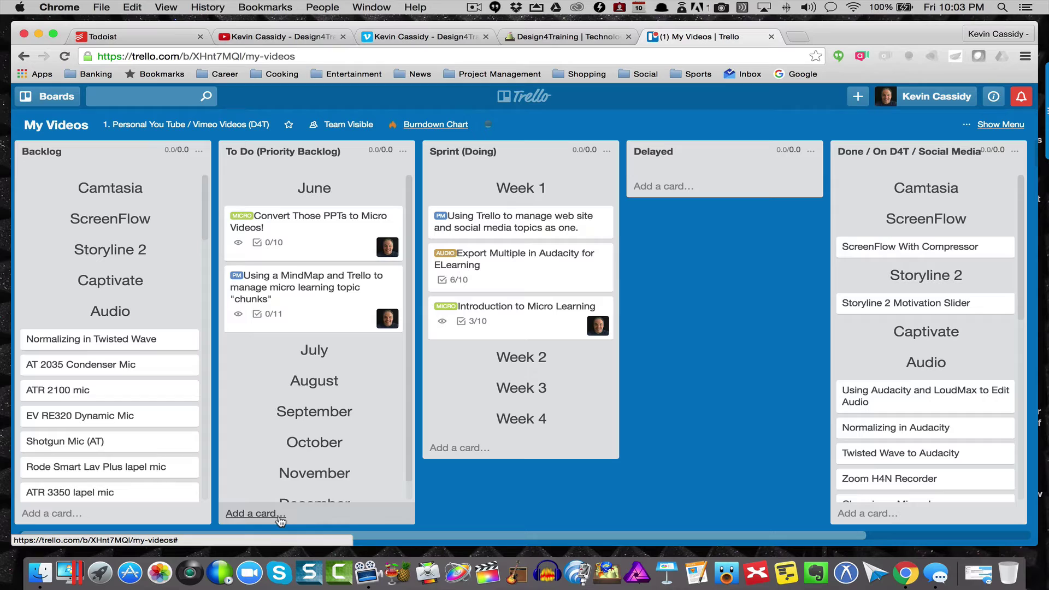
scroll(317, 448, down, 2)
scroll(327, 445, up, 2)
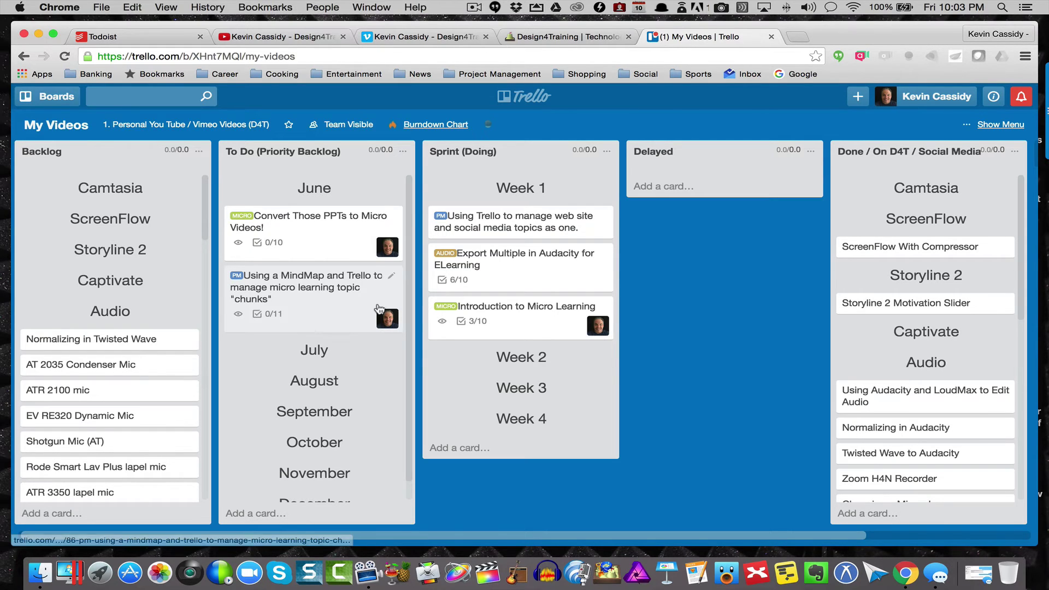
Open the Export Multiple in Audacity for ELearning card to view its details, then close it
click(478, 282)
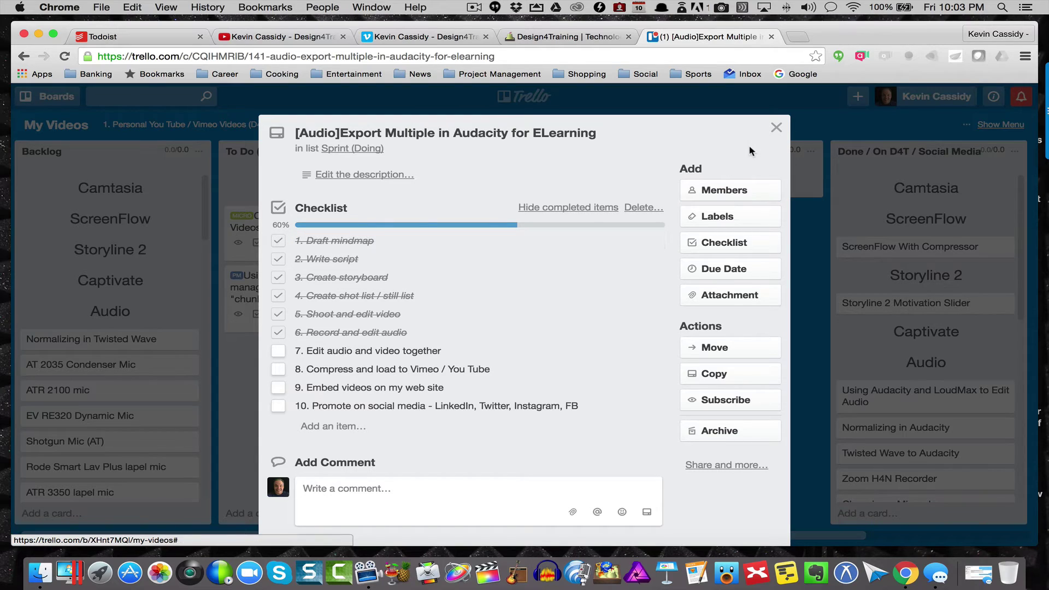
click(775, 127)
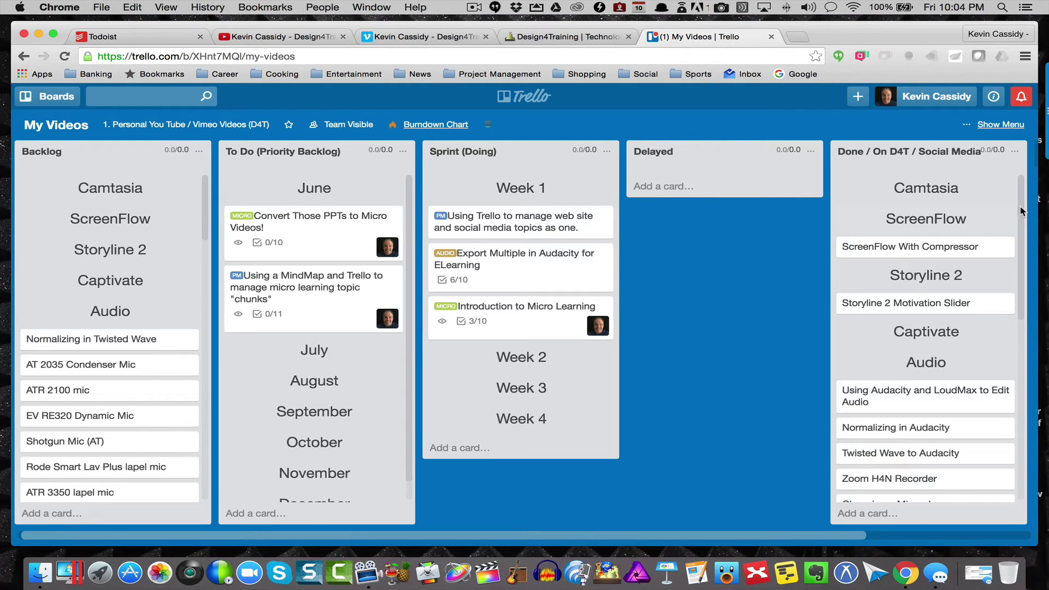
Show the Micro Learning category of posts on the Design4Training blog
click(600, 38)
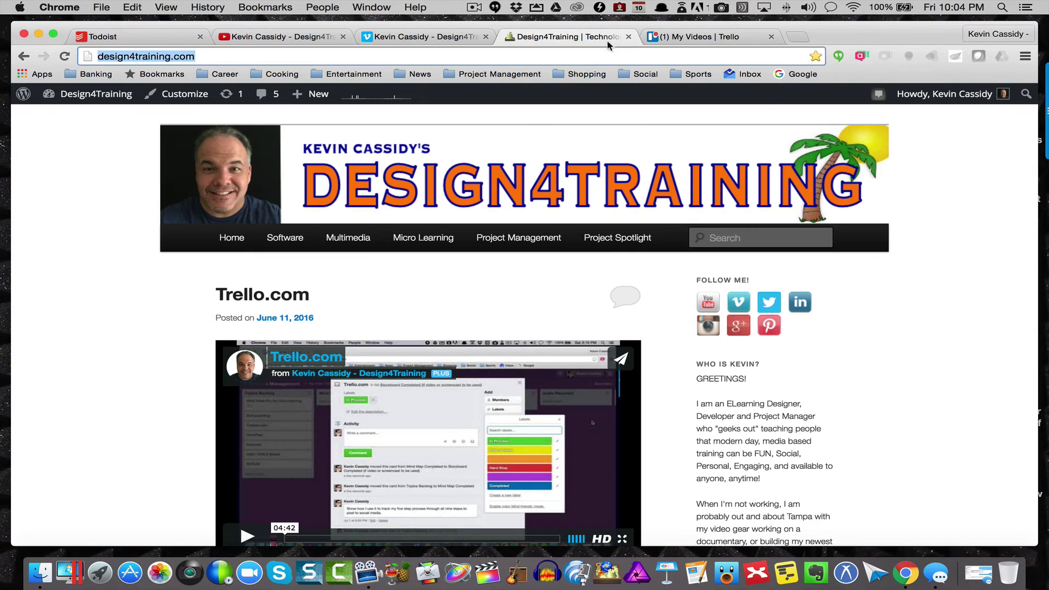
mouse_move(304, 239)
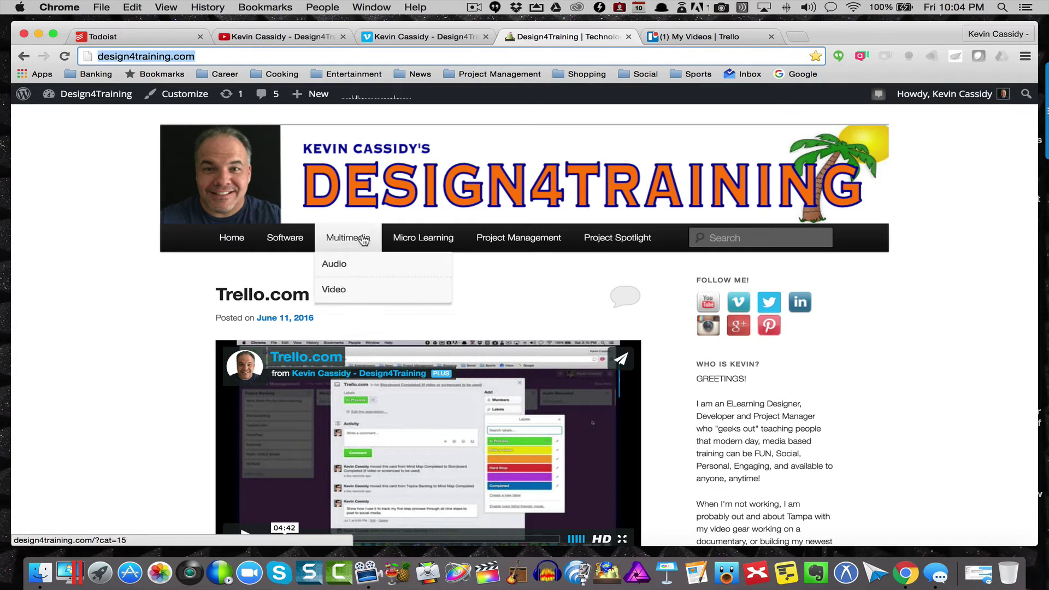
click(454, 240)
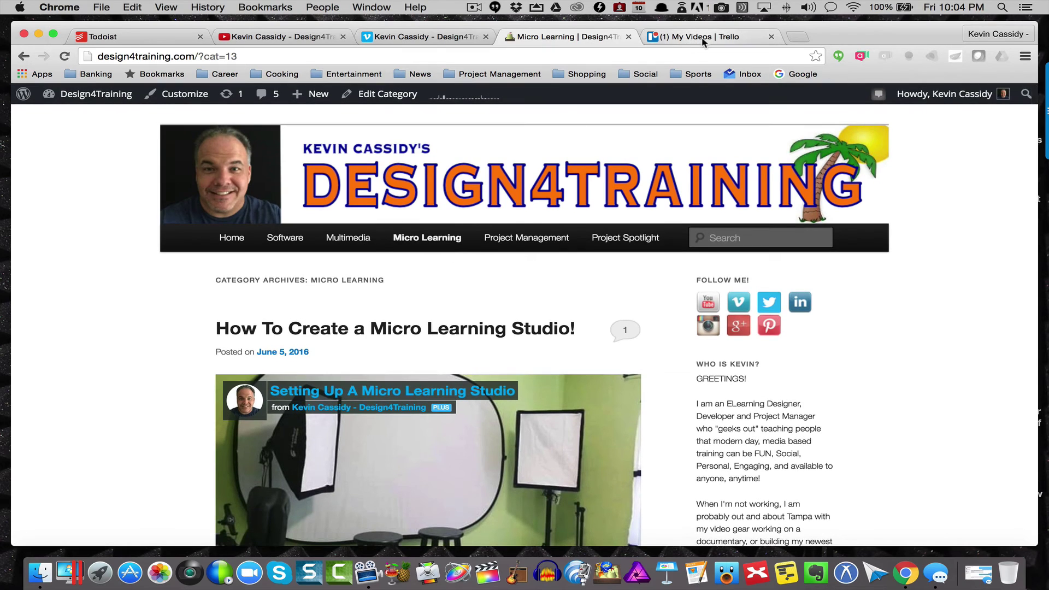
Back on the My Videos board, scroll down through the Done list
click(694, 39)
scroll(924, 255, down, 3)
scroll(924, 255, down, 8)
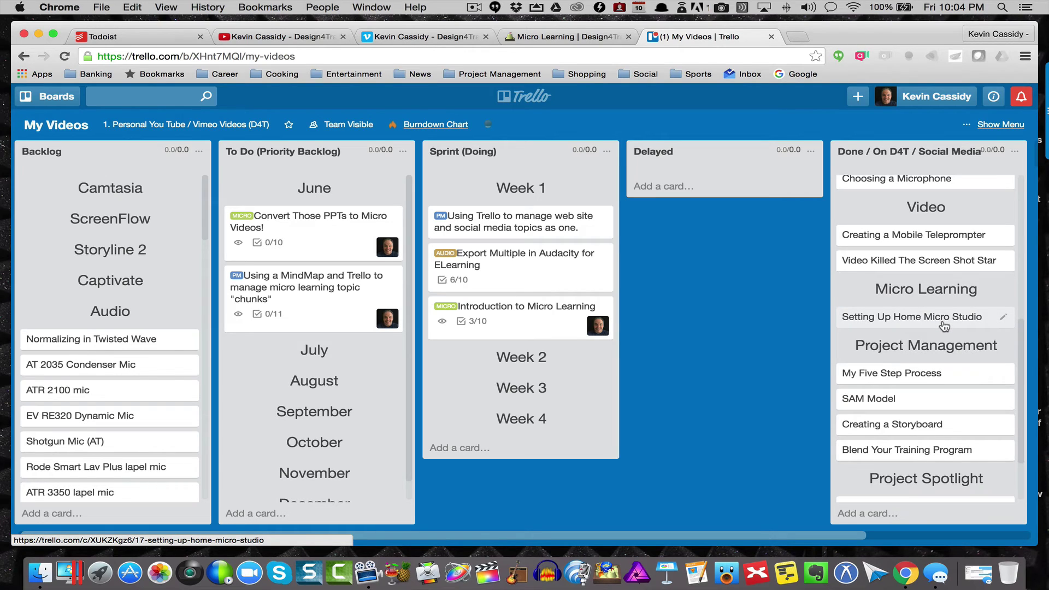
scroll(935, 344, down, 1)
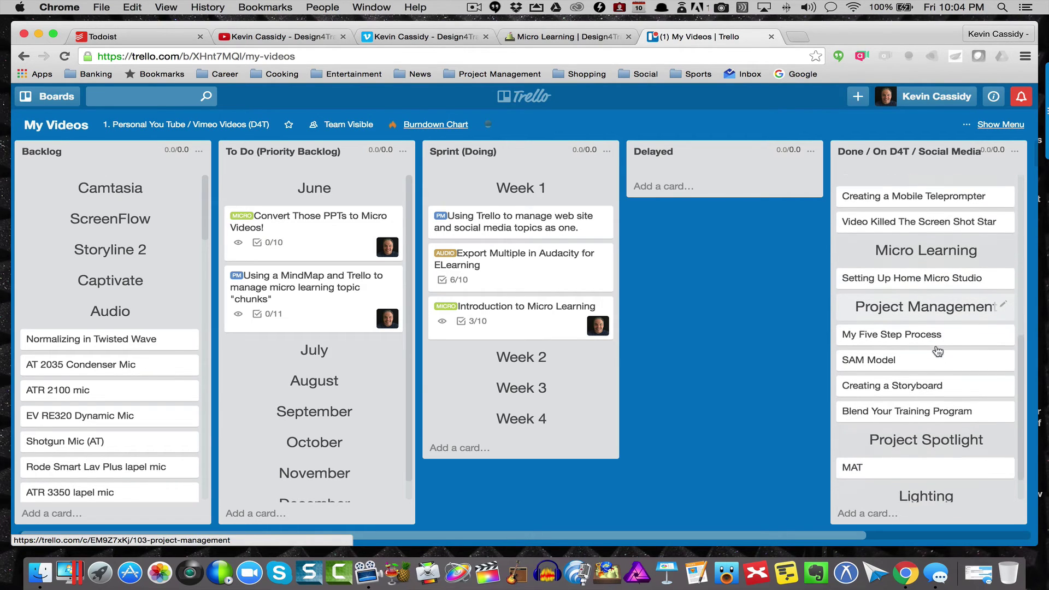
scroll(937, 348, up, 4)
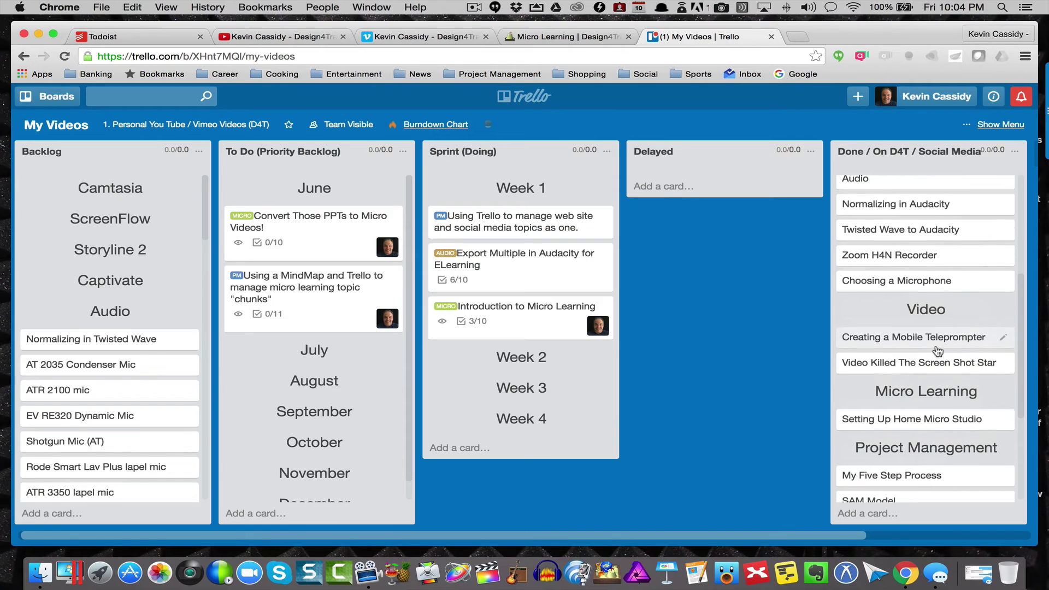
scroll(938, 350, up, 1)
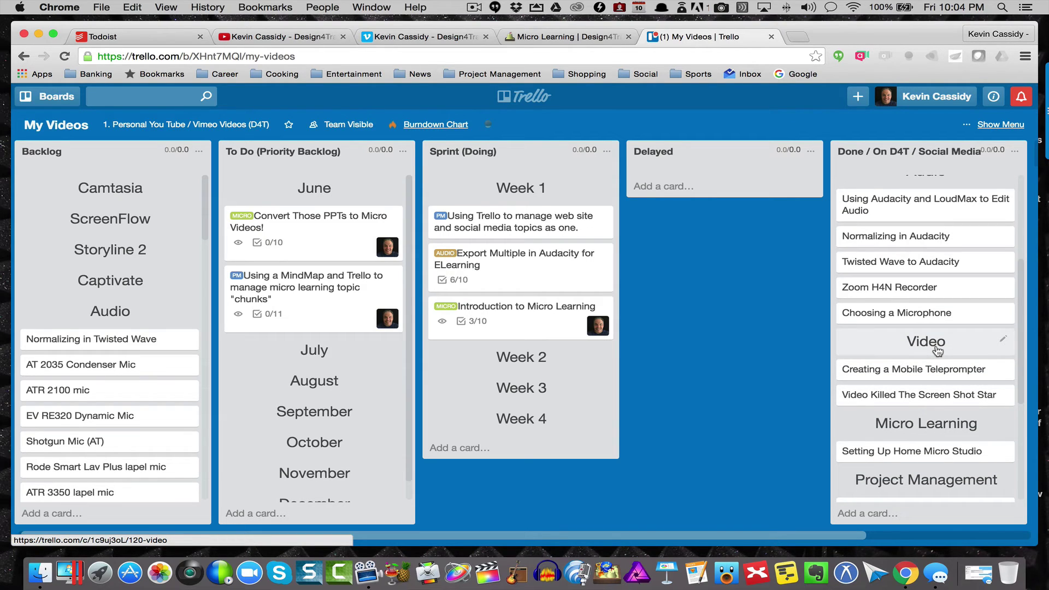
scroll(937, 350, up, 5)
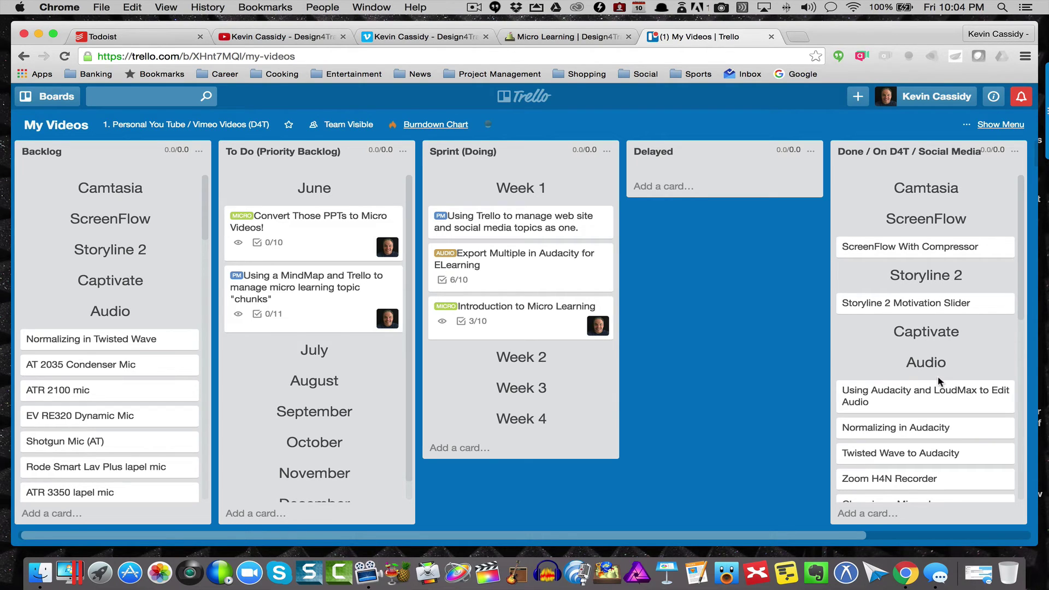
scroll(936, 372, down, 3)
scroll(935, 370, down, 10)
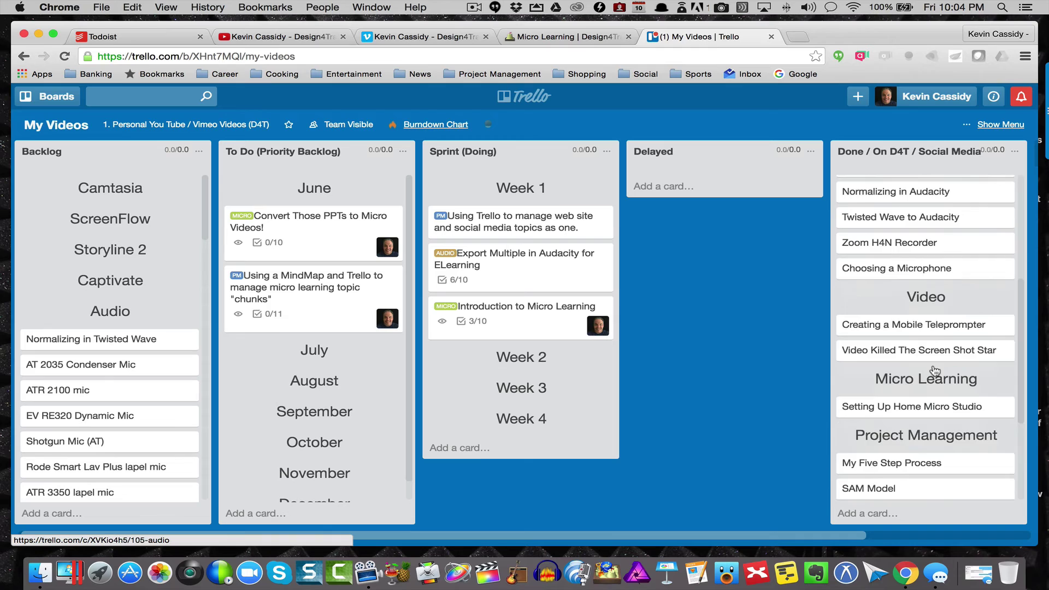
scroll(929, 349, up, 11)
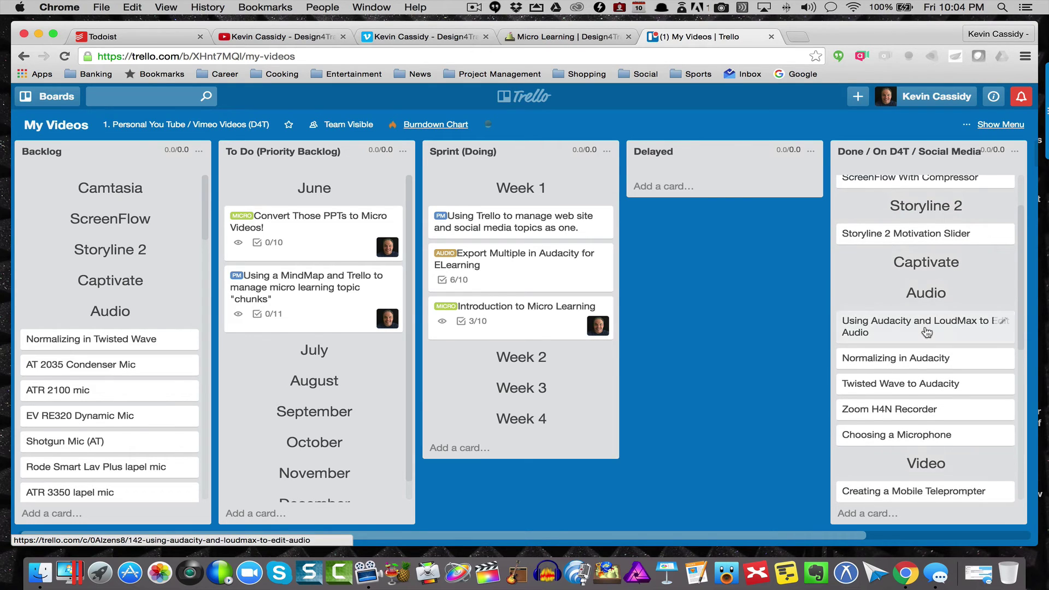
scroll(926, 331, up, 3)
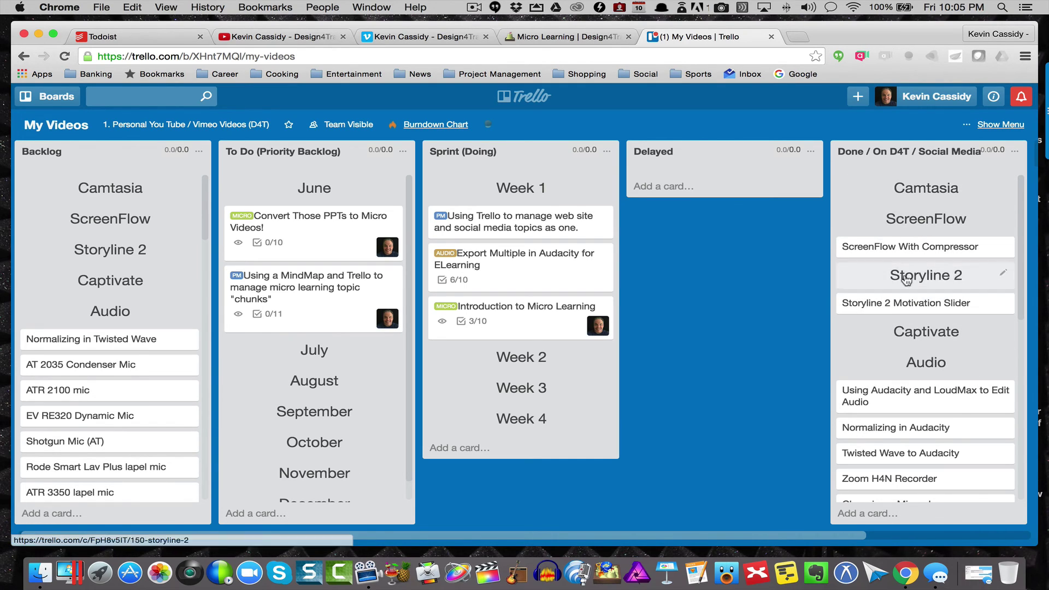
scroll(129, 273, down, 3)
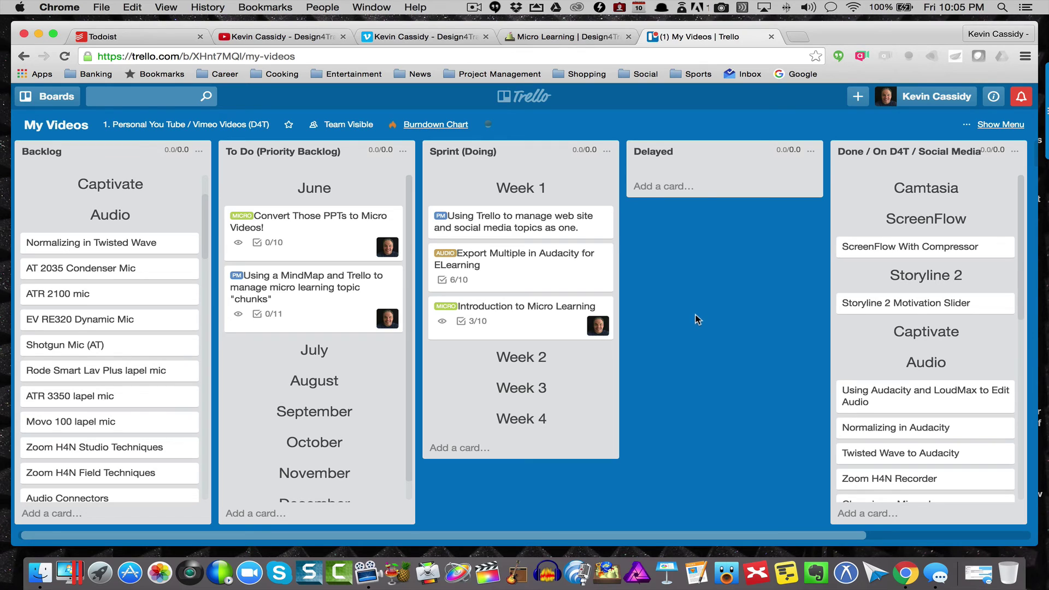
click(579, 37)
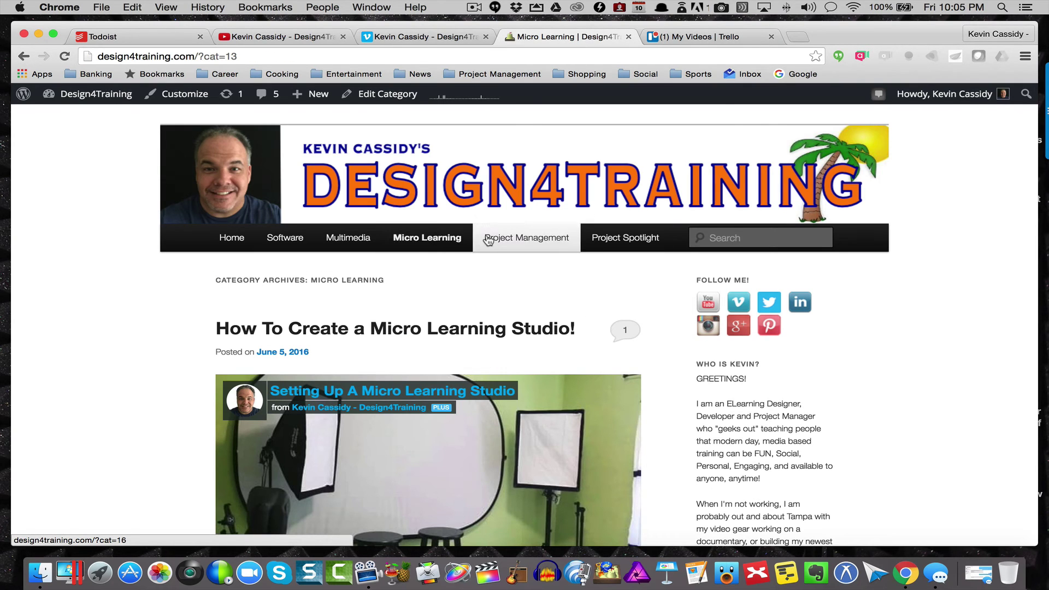
click(681, 38)
click(446, 35)
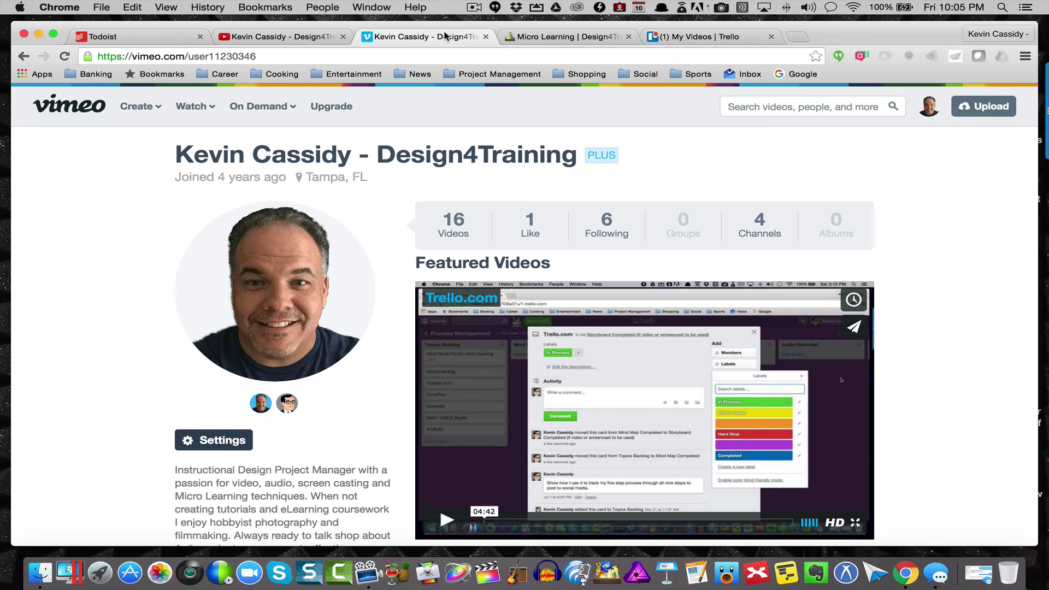
scroll(418, 262, down, 5)
scroll(437, 240, up, 4)
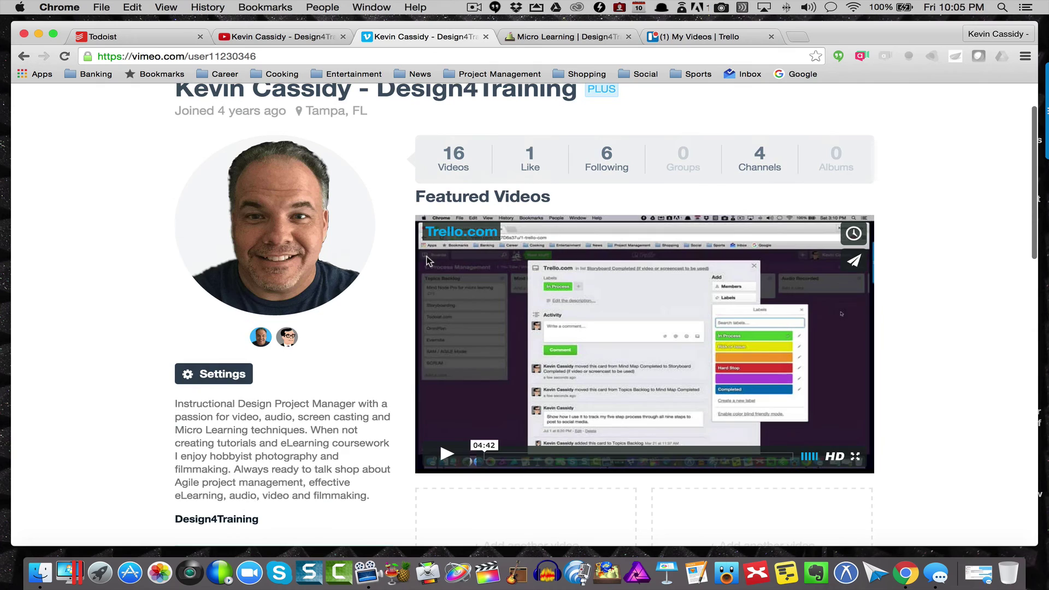
click(279, 36)
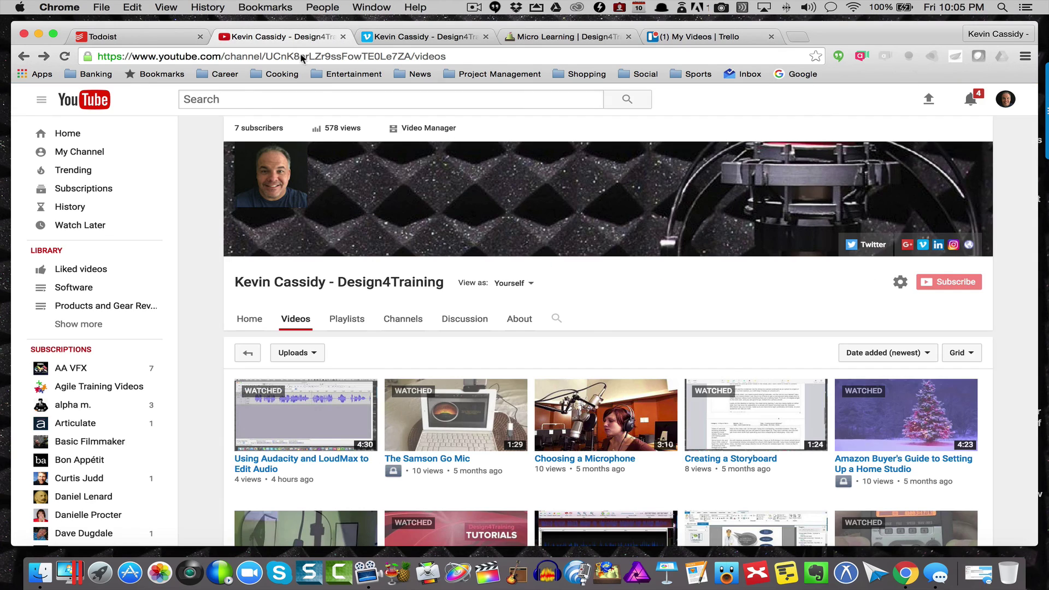
scroll(578, 422, down, 10)
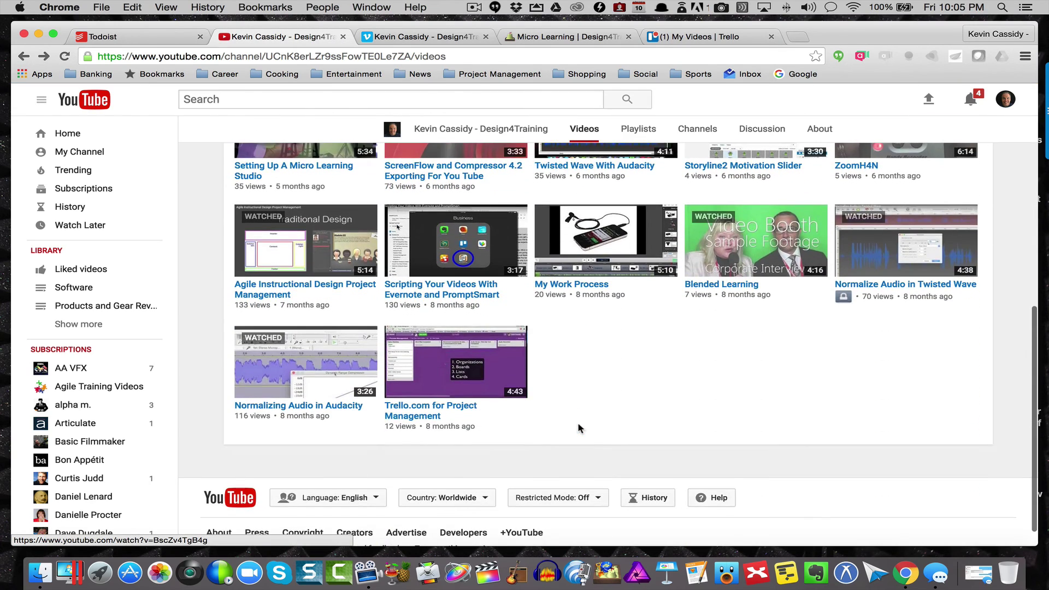
scroll(578, 422, up, 7)
click(681, 38)
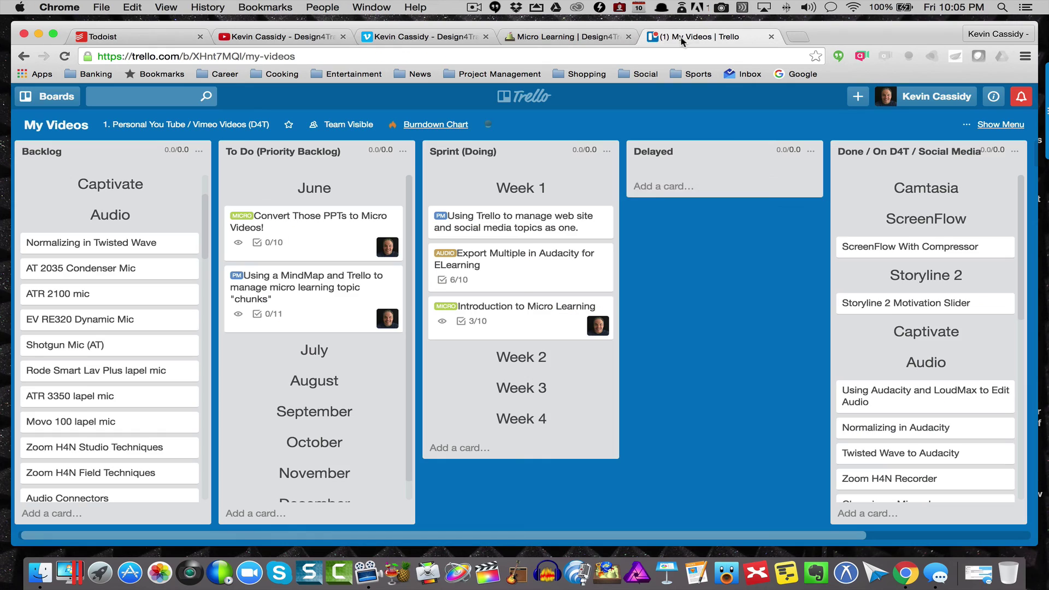